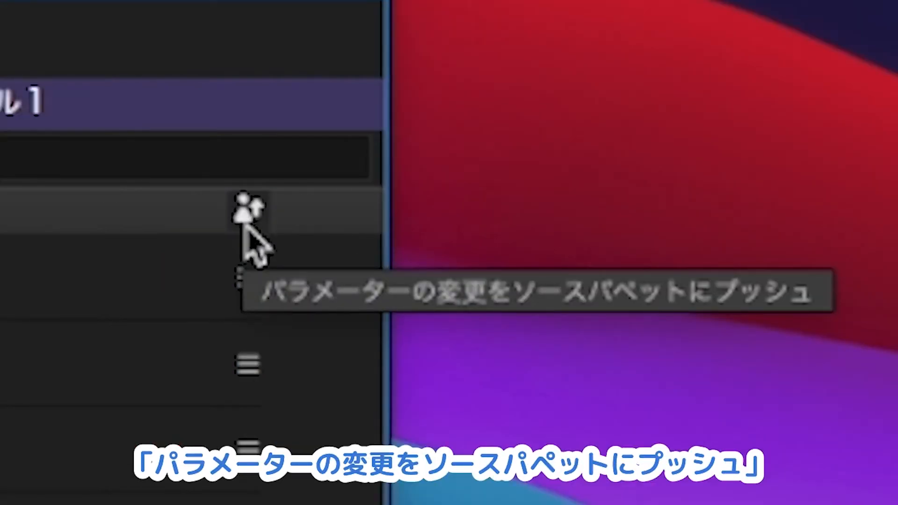
- Push the puppet track's behaviour parameter changes to the source puppet and review the puppet's behaviours in the rig view
{"action": "left_click", "coordinate": [247, 212]}
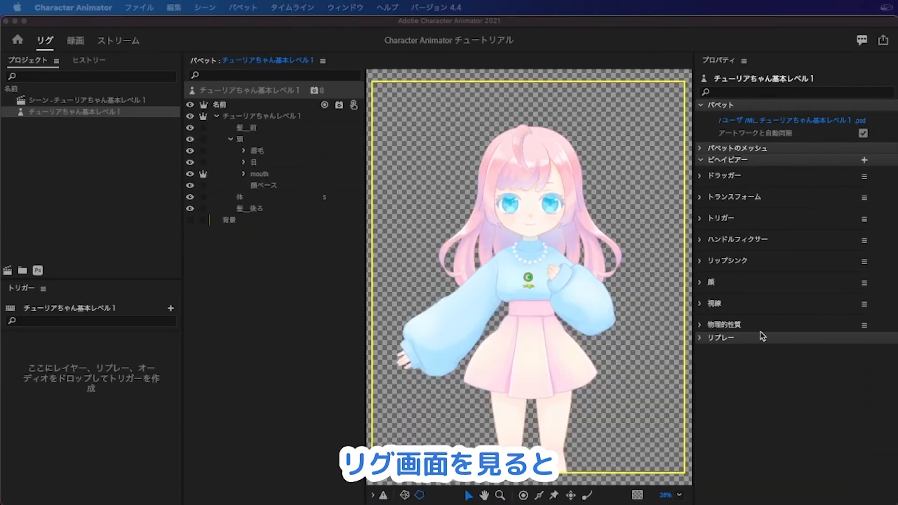
{"action": "left_click", "coordinate": [704, 280]}
{"action": "scroll", "coordinate": [802, 204], "scroll_direction": "down", "scroll_amount": 4}
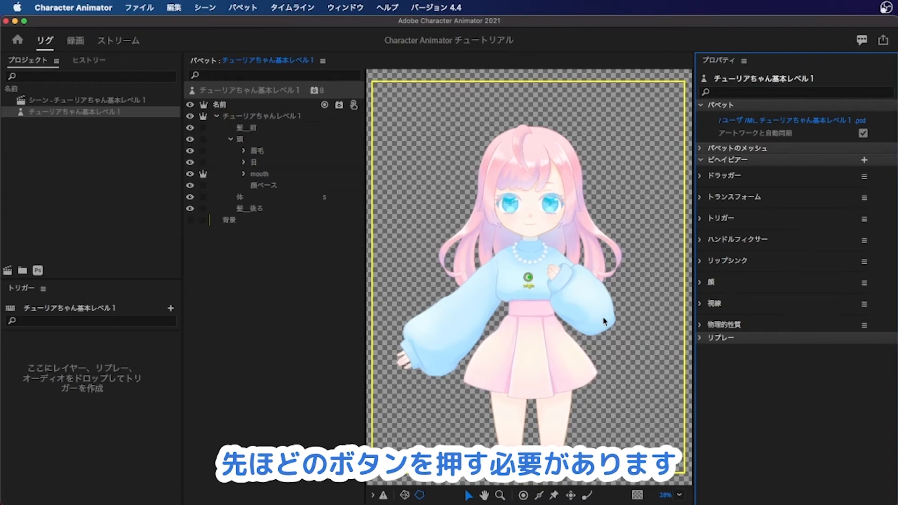
- Duplicate the puppet チューリアちゃん基本レベル1 in the project
{"action": "left_click", "coordinate": [89, 142]}
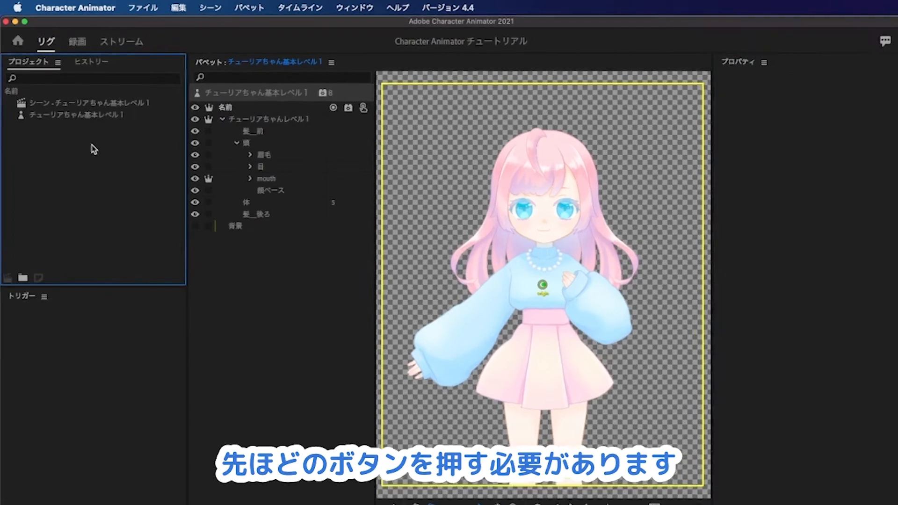
{"action": "left_click", "coordinate": [87, 113]}
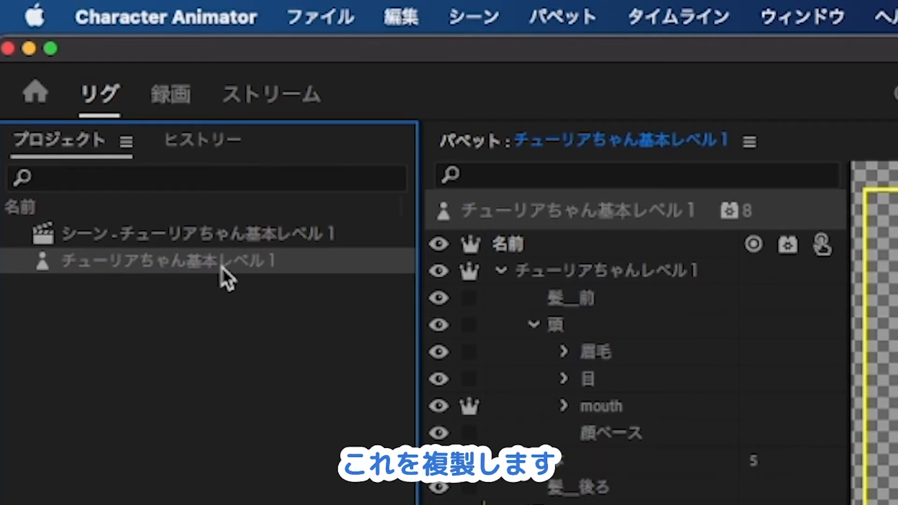
{"action": "left_click", "coordinate": [337, 9]}
{"action": "mouse_move", "coordinate": [402, 5]}
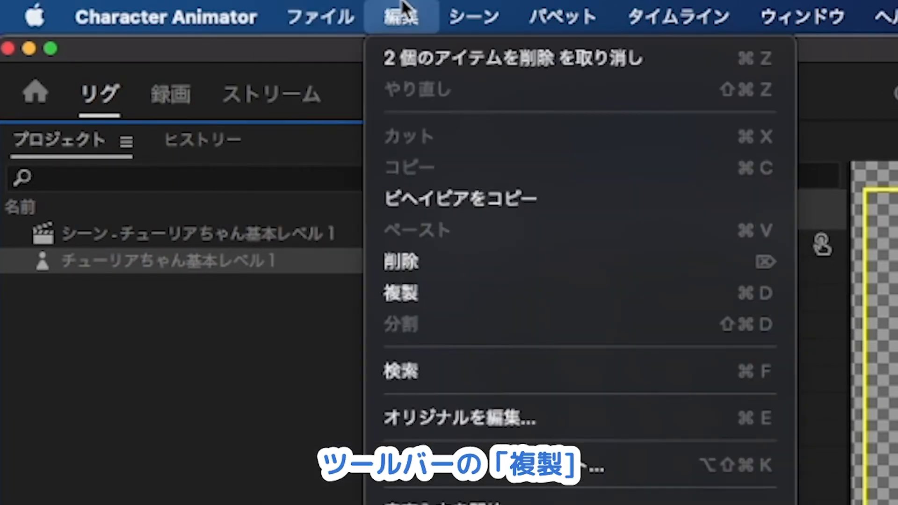
{"action": "left_click", "coordinate": [439, 301]}
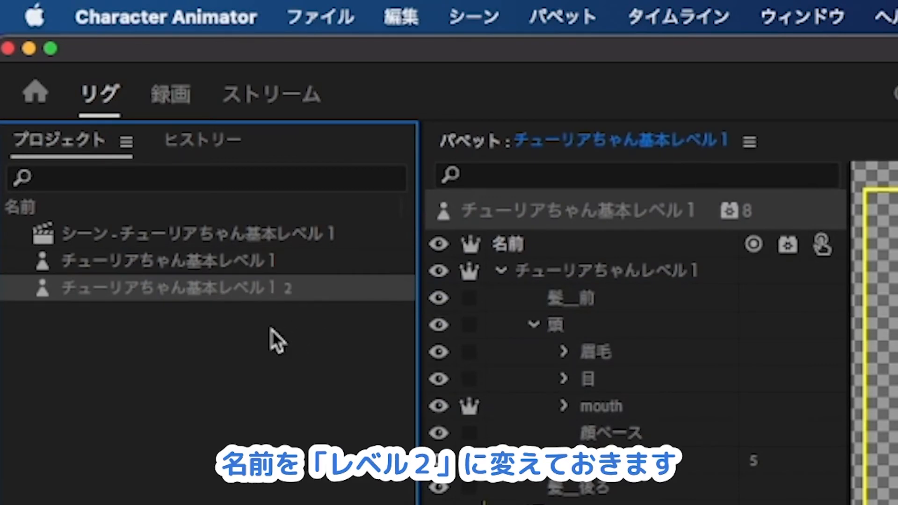
- Rename the duplicated puppet as チューリアちゃん基本レベル2
{"action": "right_click", "coordinate": [258, 297]}
{"action": "left_click", "coordinate": [313, 317]}
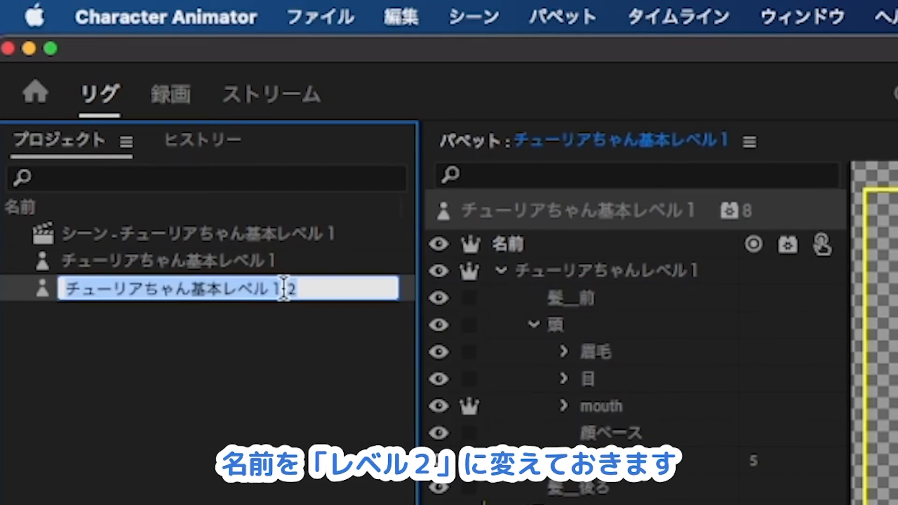
{"action": "left_click_drag", "start_coordinate": [270, 289], "coordinate": [409, 299]}
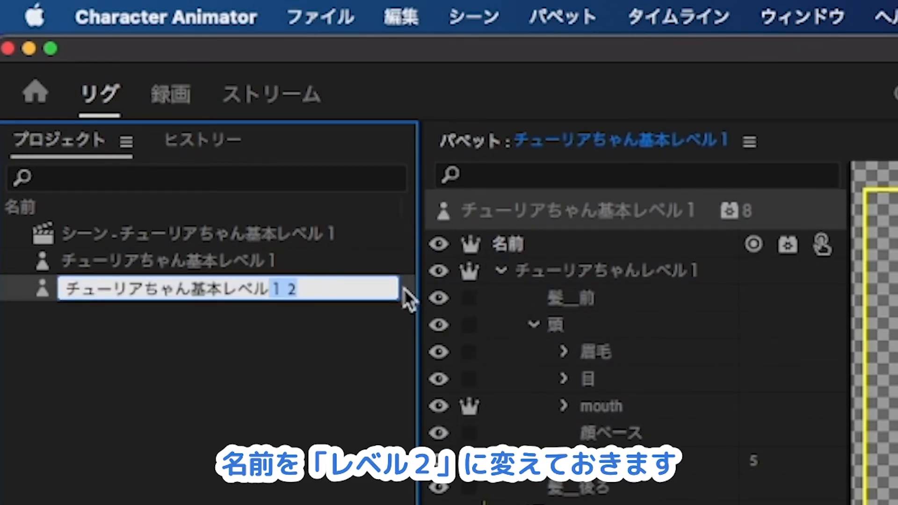
{"action": "type", "text": "2"}
{"action": "key", "text": "Return"}
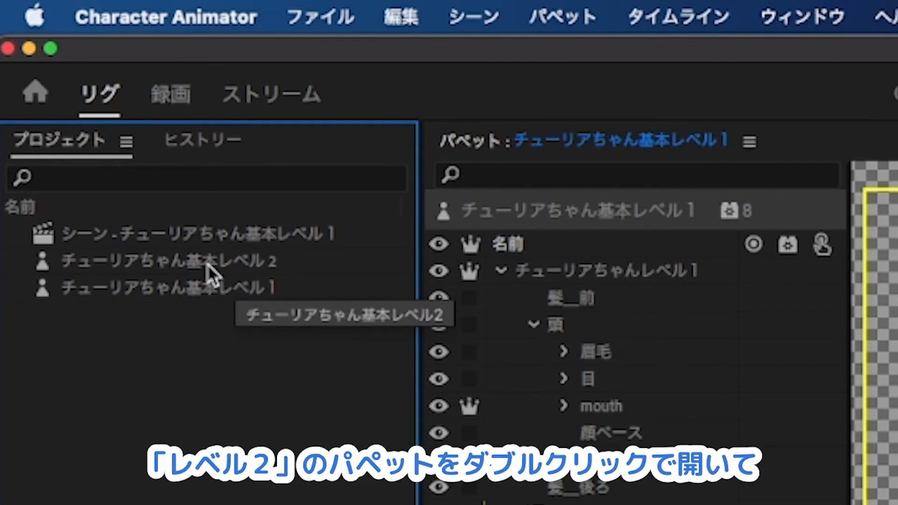
- Open the レベル2 puppet for rigging and replace its source artwork with チューリアちゃん基本レベル2.psd
{"action": "double_click", "coordinate": [244, 265]}
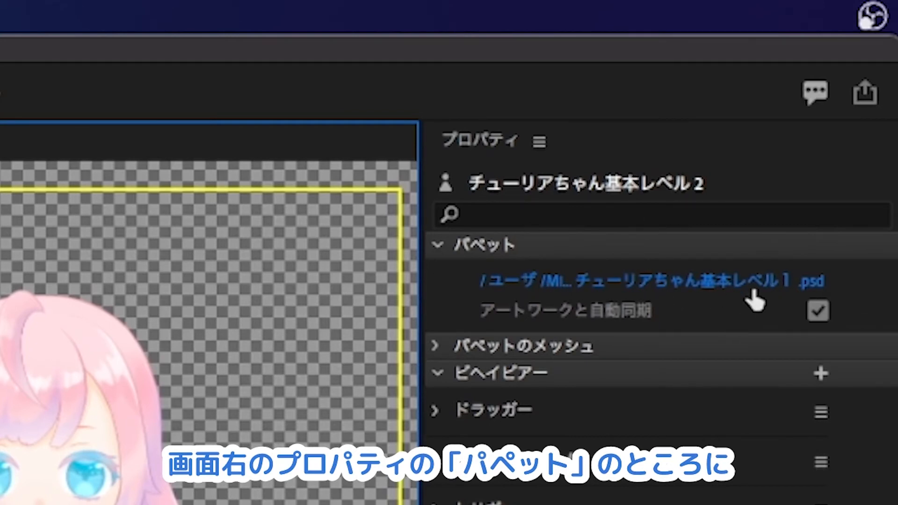
{"action": "left_click", "coordinate": [712, 287]}
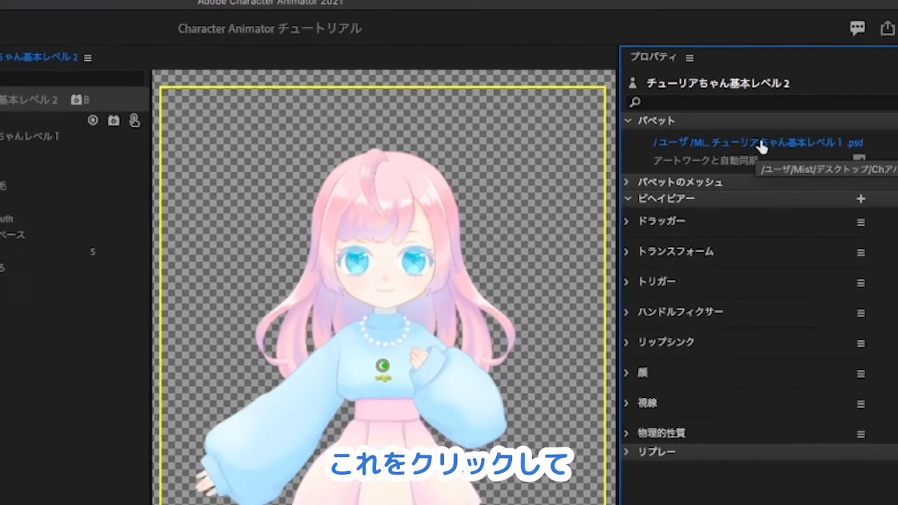
{"action": "left_click", "coordinate": [663, 263]}
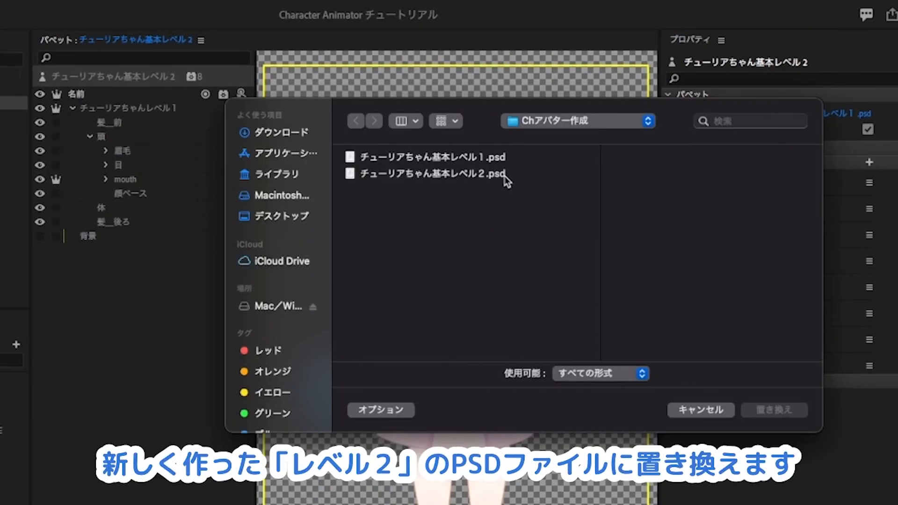
{"action": "left_click", "coordinate": [447, 180]}
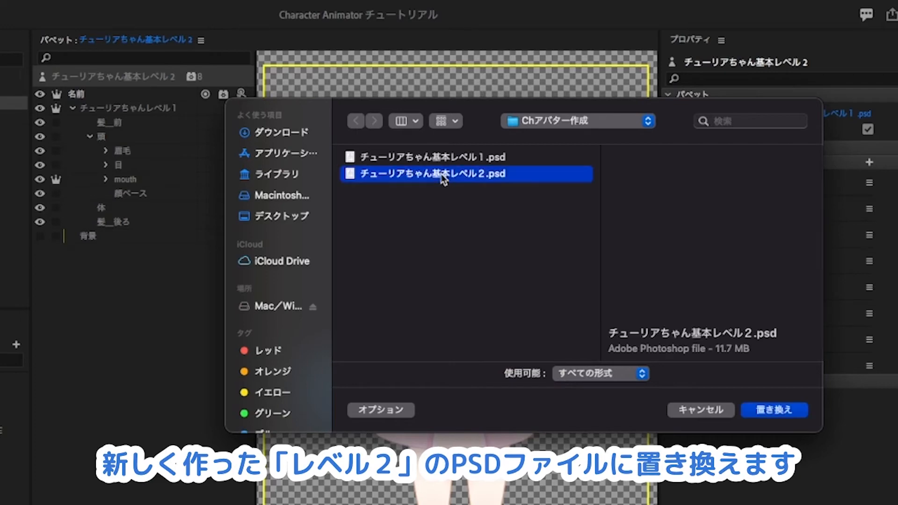
{"action": "left_click", "coordinate": [778, 412]}
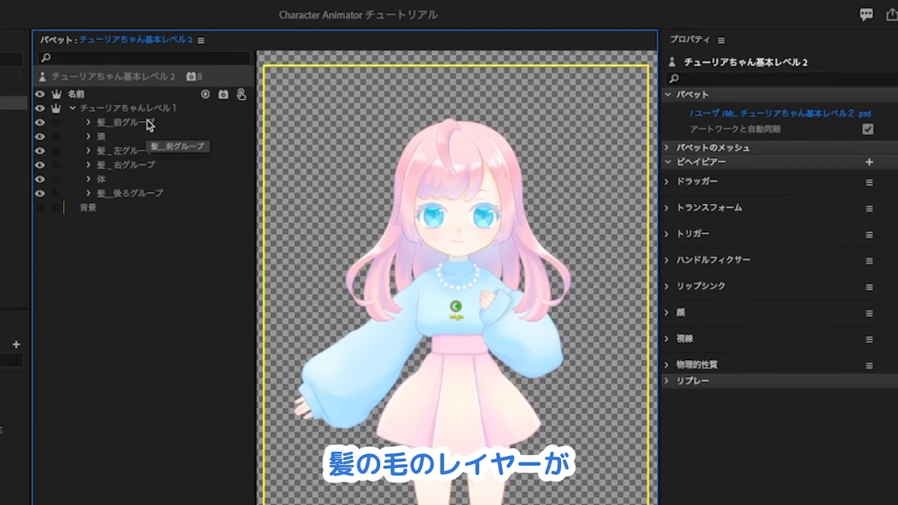
{"action": "left_click", "coordinate": [87, 122]}
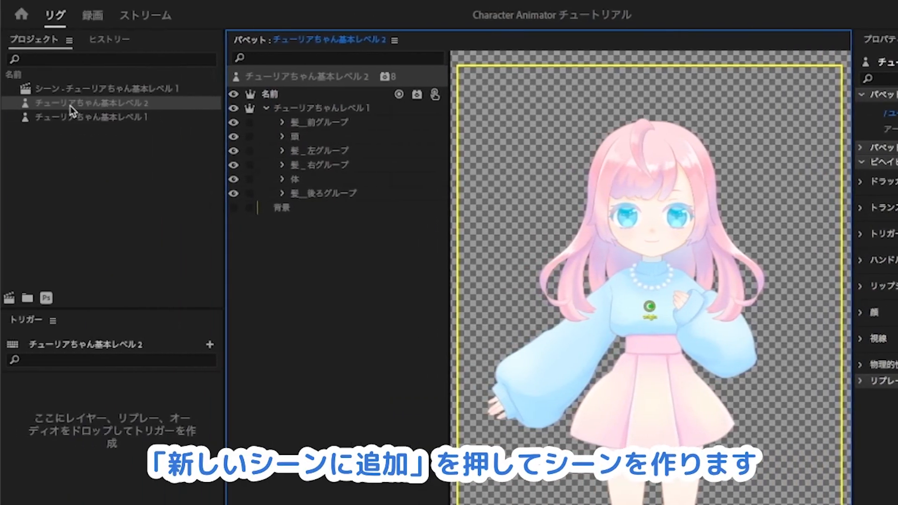
- Add the チューリアちゃん基本レベル2 puppet to a new scene
{"action": "left_click", "coordinate": [70, 106]}
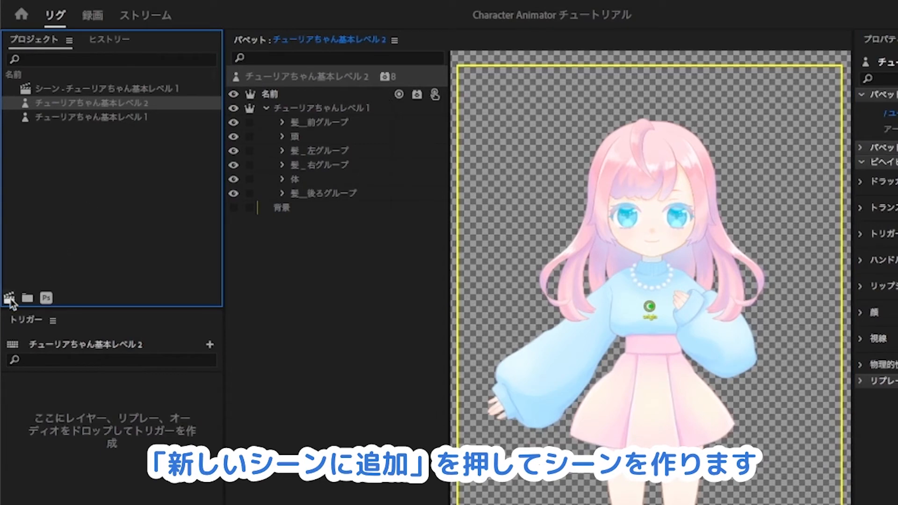
{"action": "left_click", "coordinate": [9, 298]}
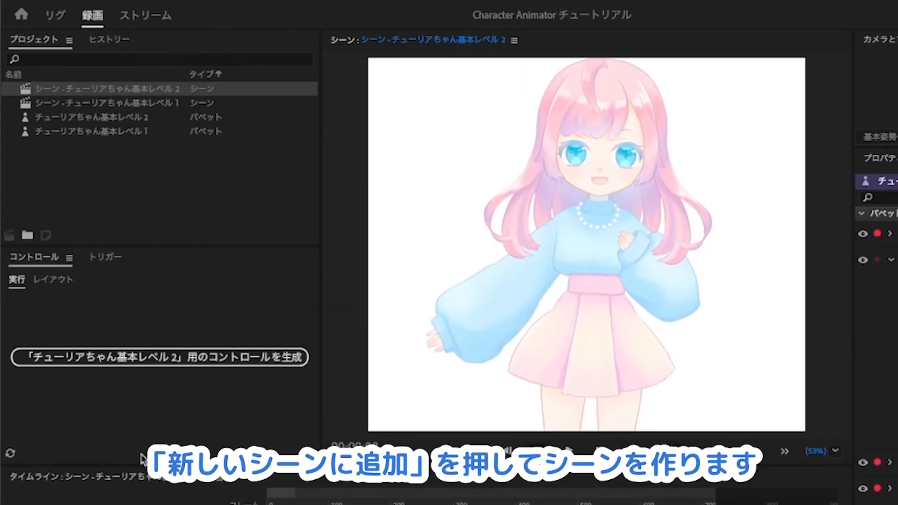
{"action": "left_click", "coordinate": [209, 191]}
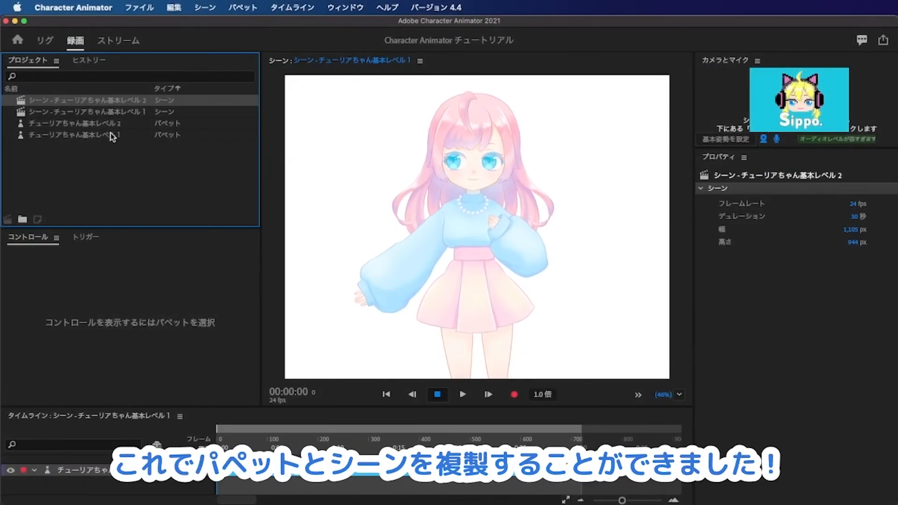
- Select the チューリアちゃん基本レベル1 track in its scene's timeline to examine the puppet track behaviours
{"action": "left_click", "coordinate": [113, 121]}
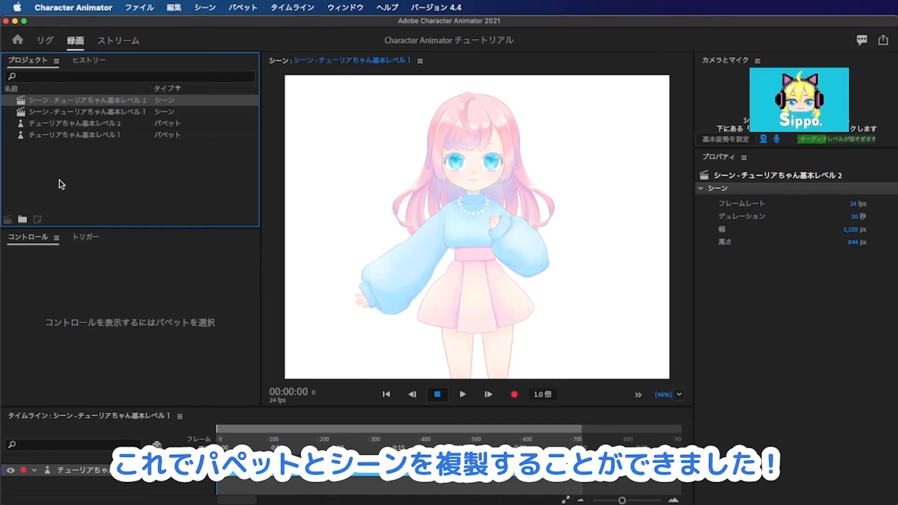
{"action": "left_click", "coordinate": [79, 166]}
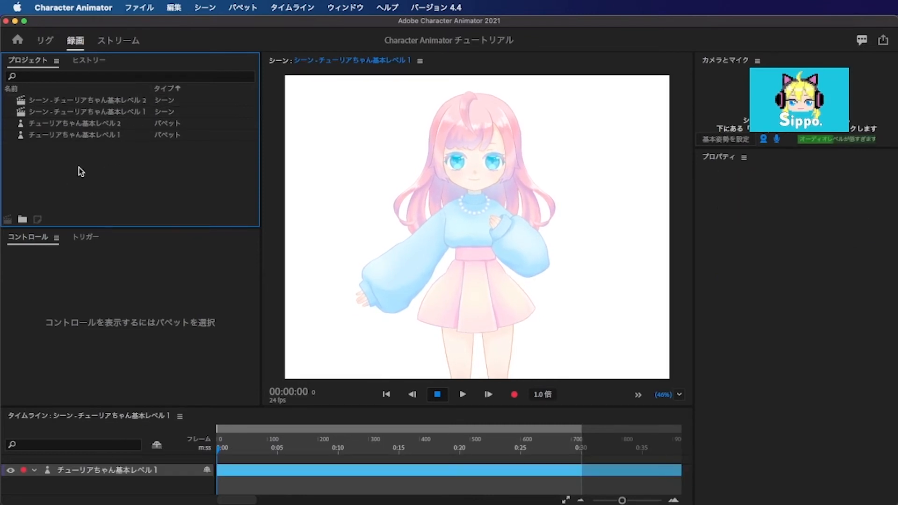
{"action": "left_click", "coordinate": [155, 109]}
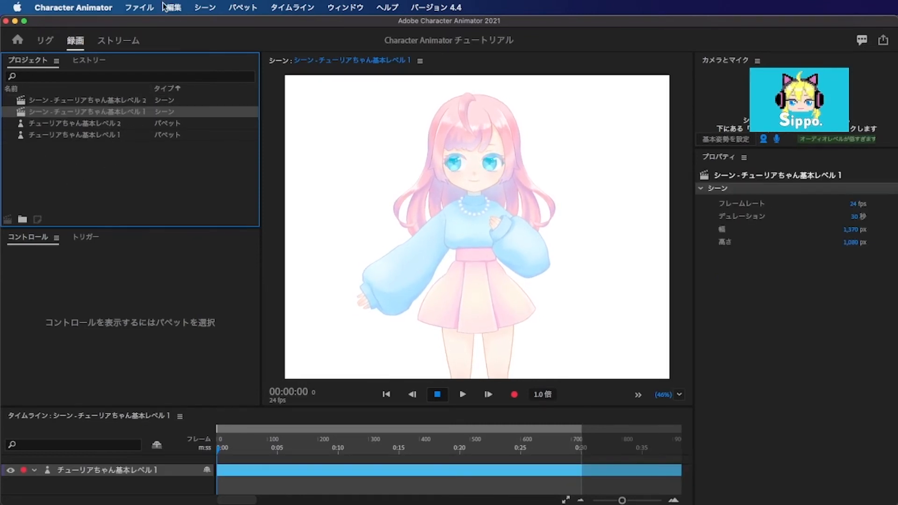
{"action": "left_click", "coordinate": [108, 471]}
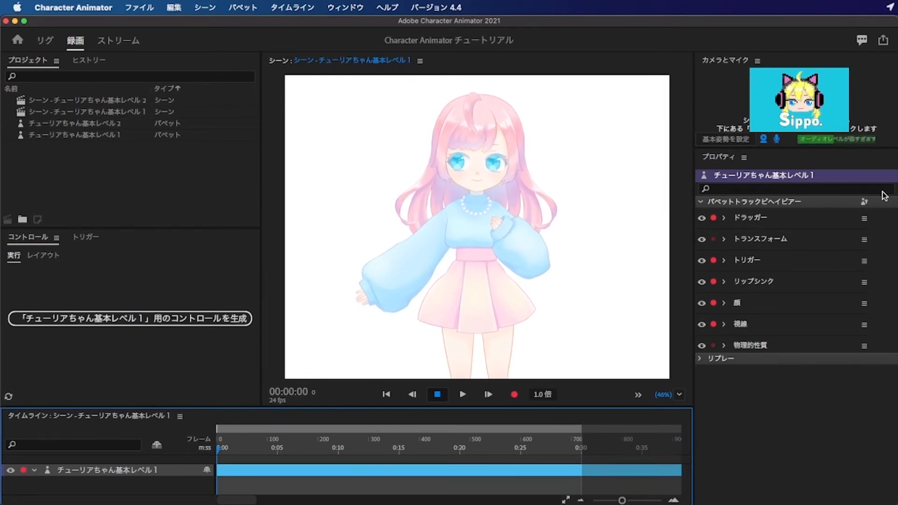
{"action": "left_click", "coordinate": [64, 100]}
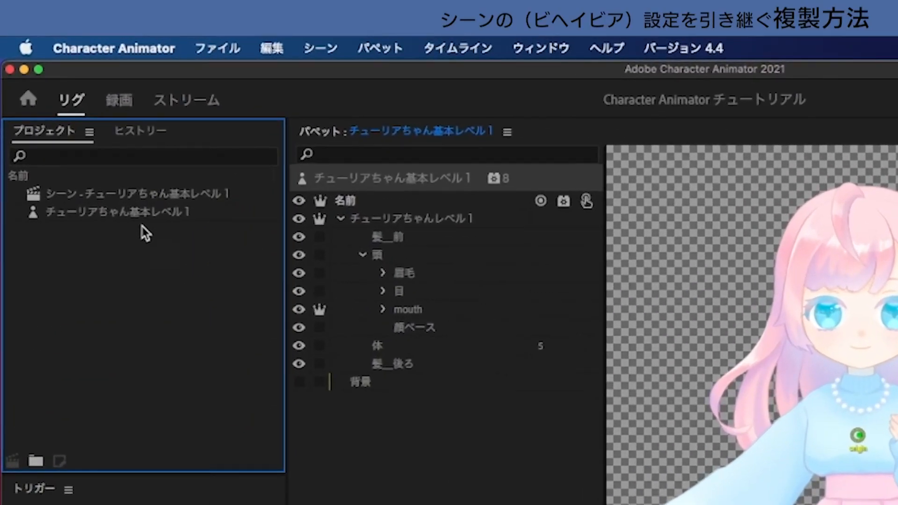
{"action": "left_click", "coordinate": [109, 218]}
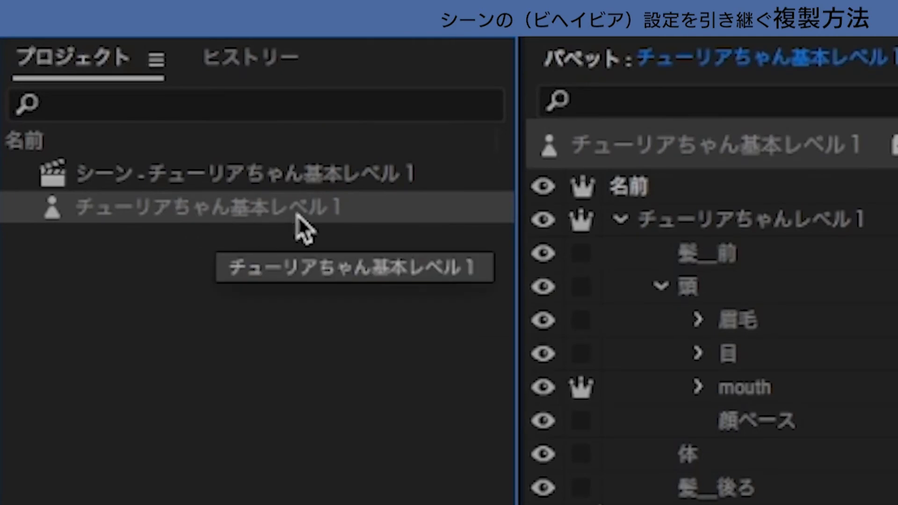
{"action": "left_click", "coordinate": [286, 180]}
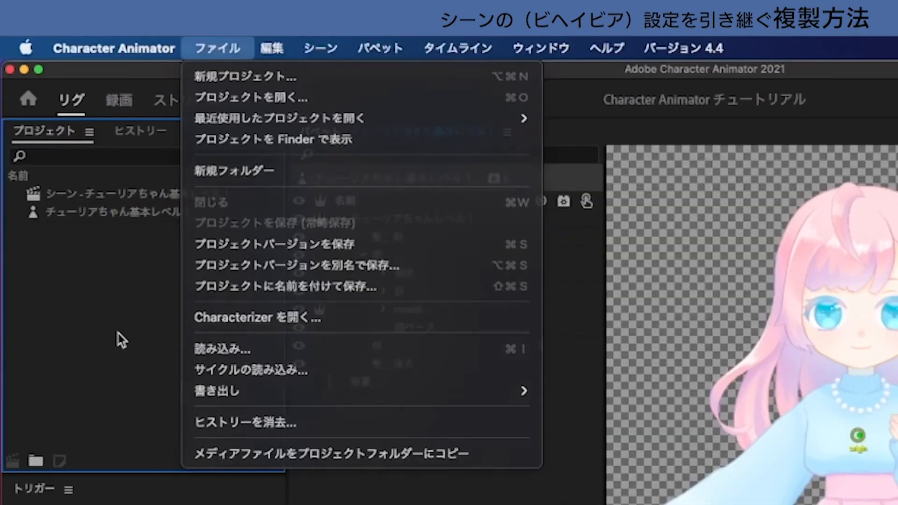
{"action": "left_click", "coordinate": [217, 47]}
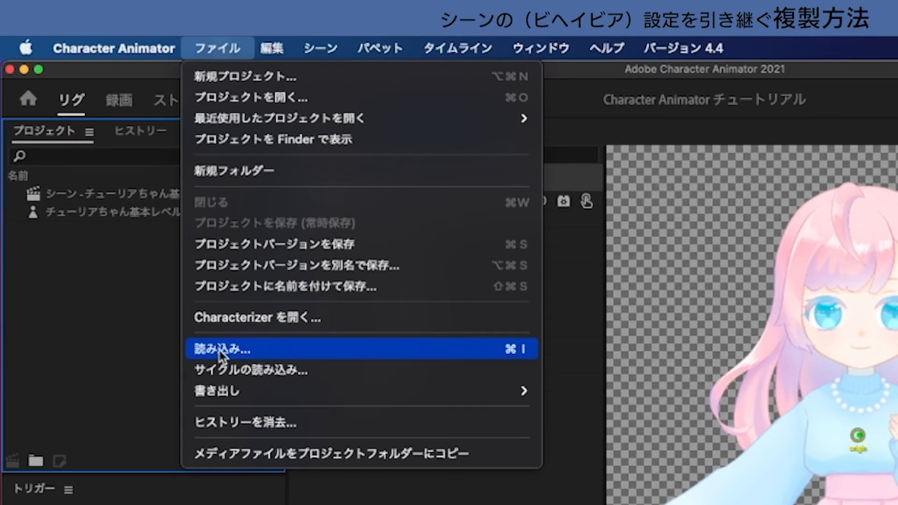
{"action": "left_click", "coordinate": [111, 351]}
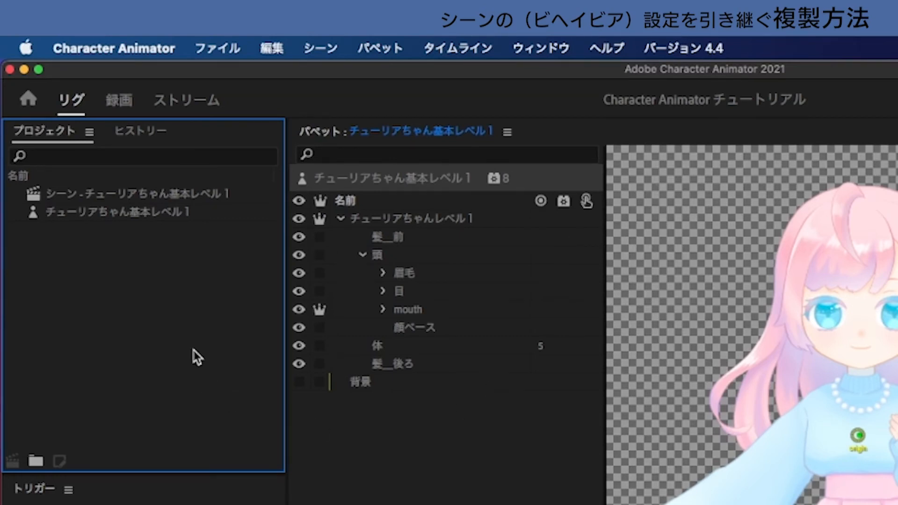
- Make a duplicate of the チューリアちゃん基本レベル1 puppet in the project
{"action": "left_click", "coordinate": [148, 213]}
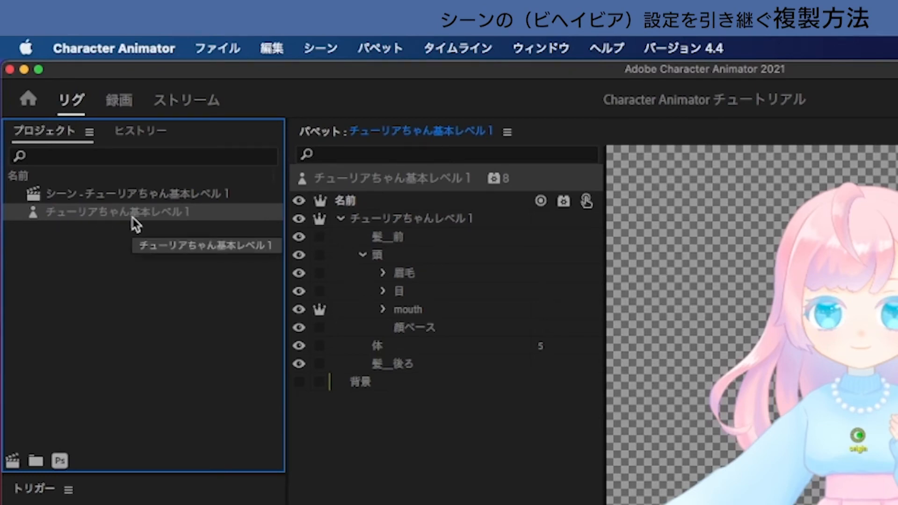
{"action": "left_click", "coordinate": [269, 49]}
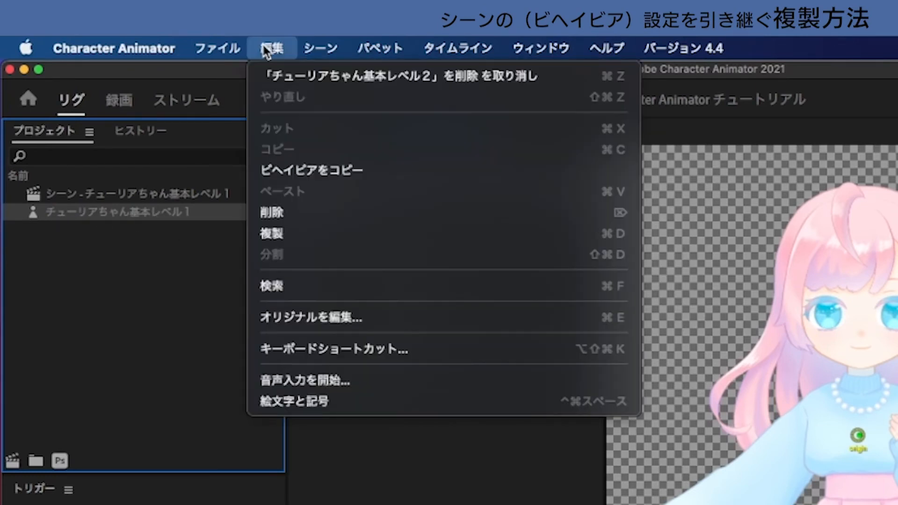
{"action": "left_click", "coordinate": [276, 234]}
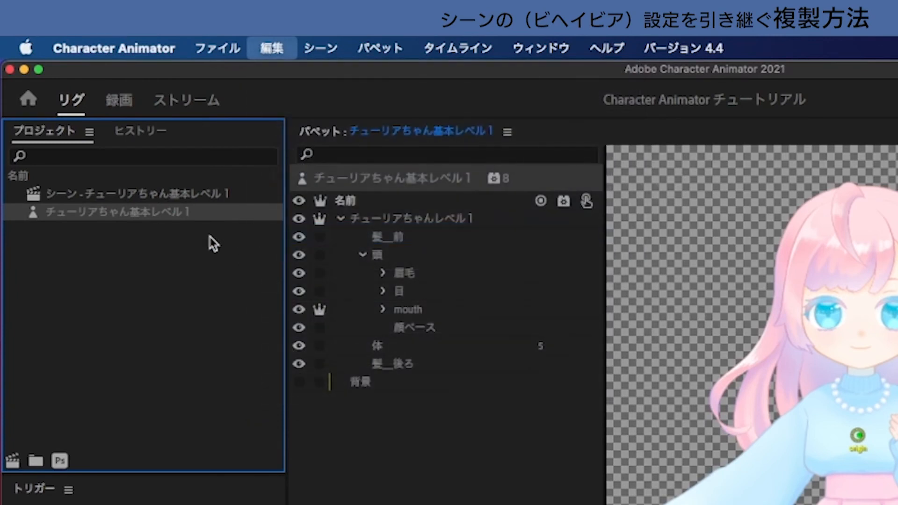
- Change the duplicate puppet's name to チューリアちゃん基本レベル2
{"action": "right_click", "coordinate": [163, 235]}
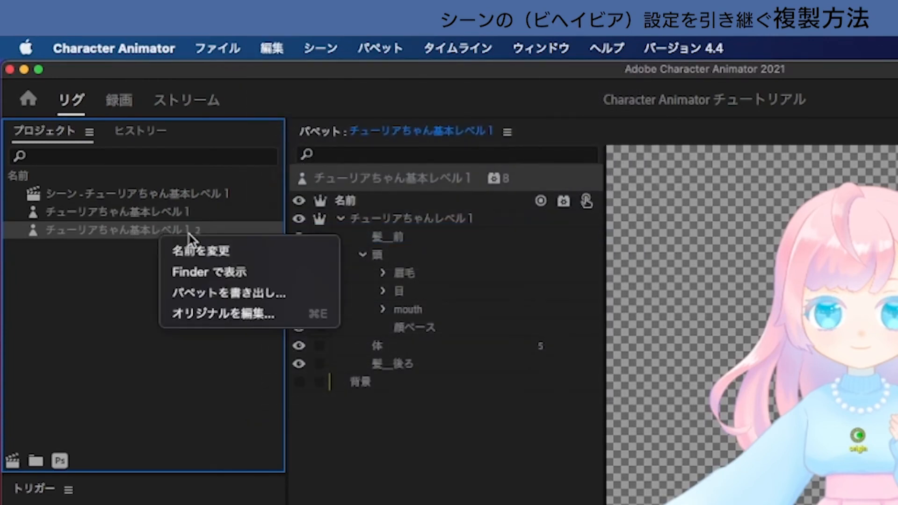
{"action": "left_click", "coordinate": [201, 252]}
{"action": "left_click_drag", "start_coordinate": [186, 231], "coordinate": [283, 243]}
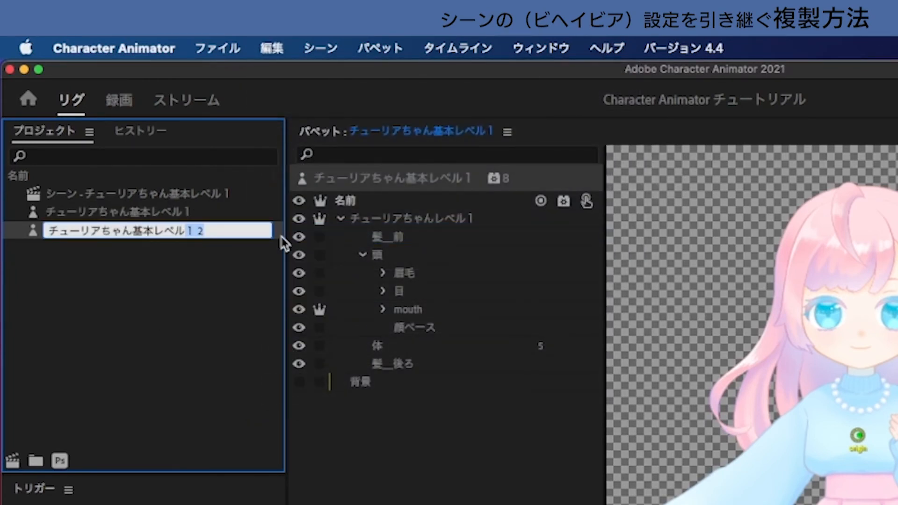
{"action": "type", "text": "2"}
{"action": "key", "text": "Return"}
{"action": "key", "text": "Return"}
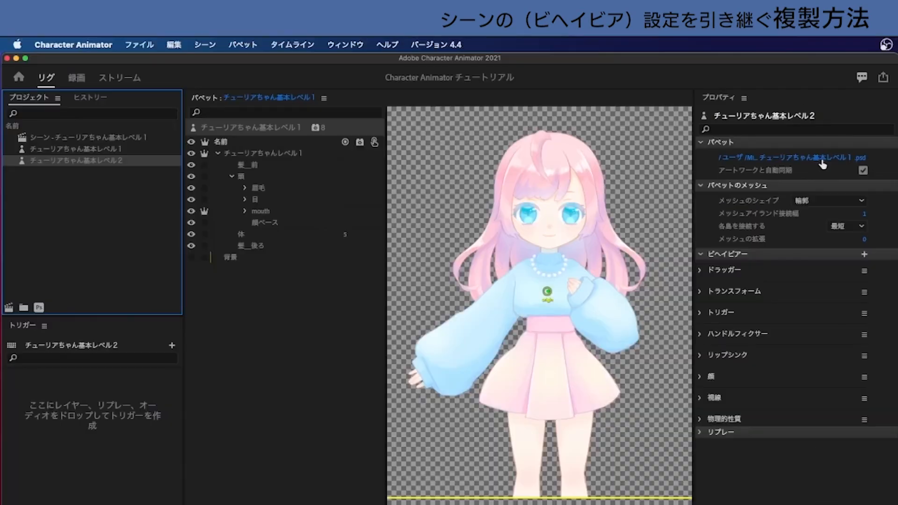
- Relink the duplicate puppet チューリアちゃん基本レベル2 to the artwork file チューリアちゃん基本レベル2.psd
{"action": "left_click", "coordinate": [697, 194]}
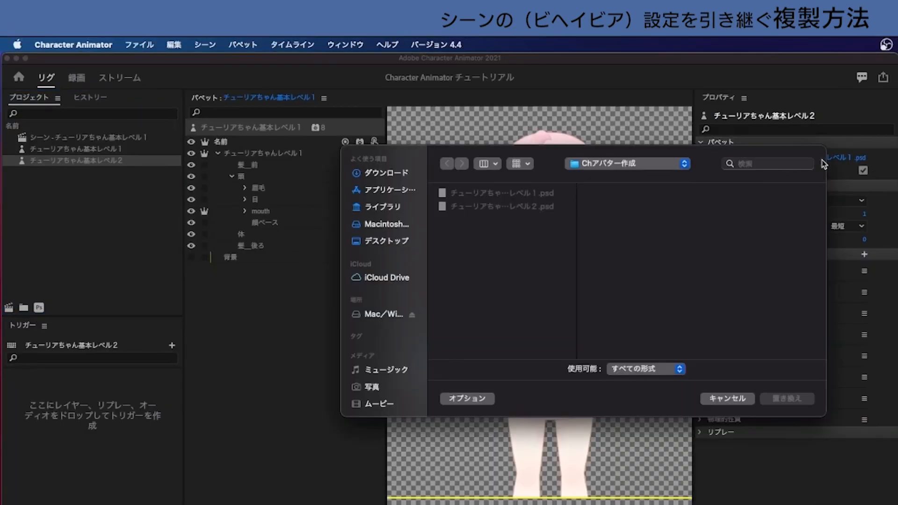
{"action": "left_click", "coordinate": [541, 206]}
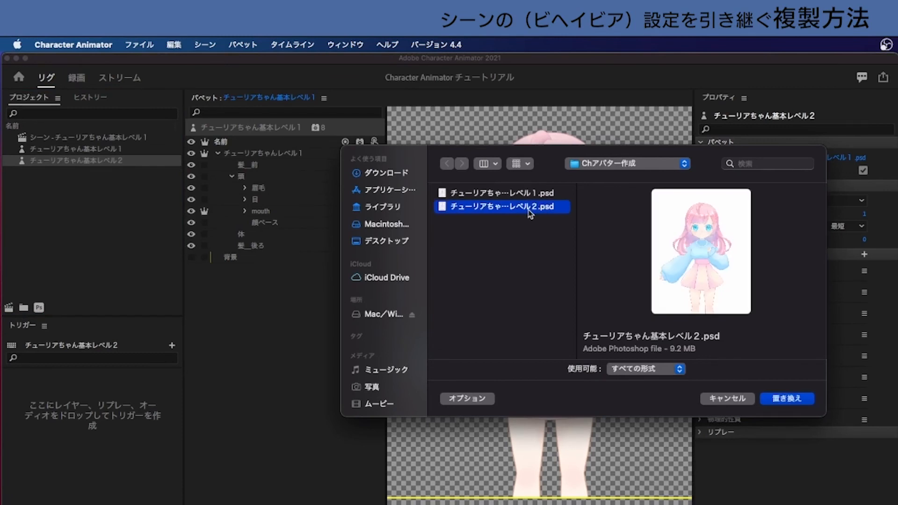
{"action": "left_click", "coordinate": [789, 398]}
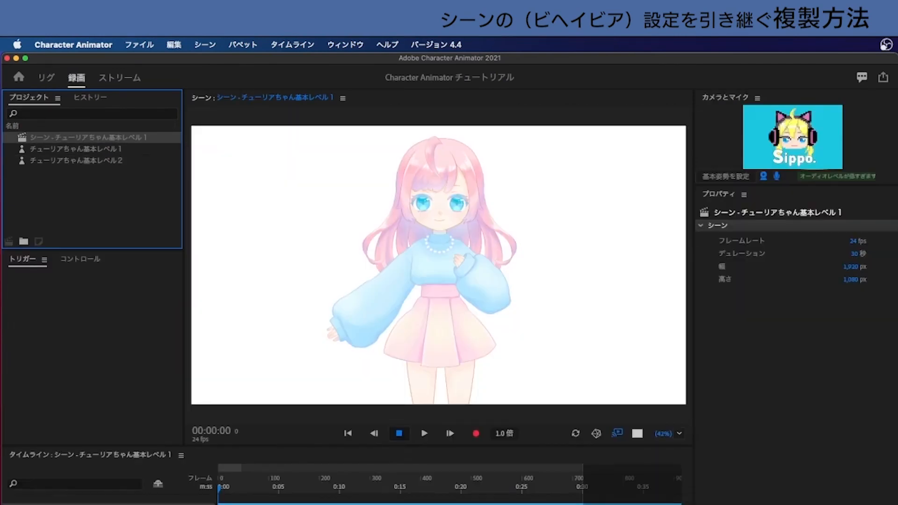
- Select the puppet track in the level 1 scene and examine its 顔 behaviour parameters
{"action": "left_click", "coordinate": [108, 504]}
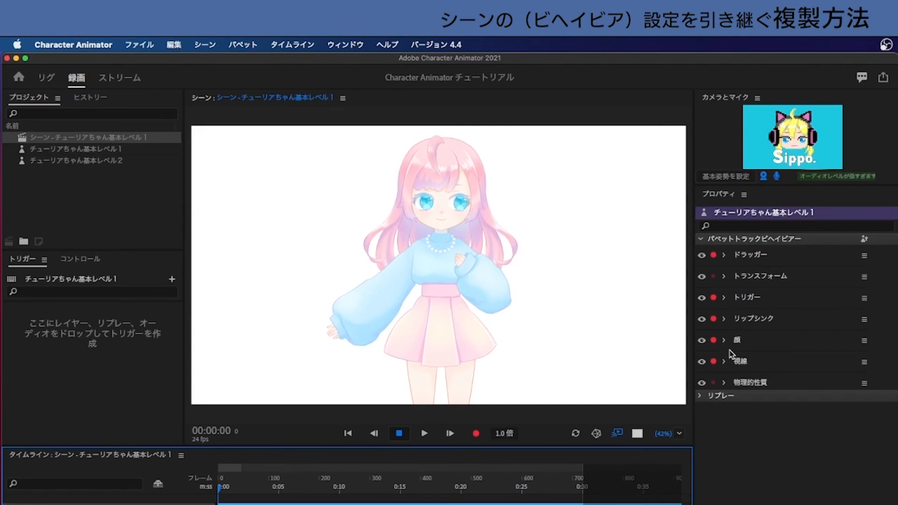
{"action": "left_click", "coordinate": [723, 341]}
{"action": "scroll", "coordinate": [727, 318], "scroll_direction": "down", "scroll_amount": 3}
{"action": "scroll", "coordinate": [725, 290], "scroll_direction": "up", "scroll_amount": 1}
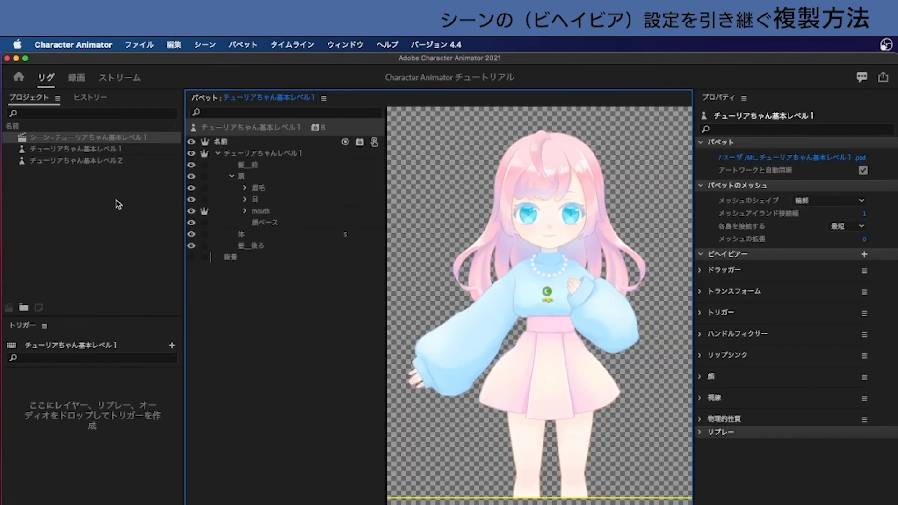
- Duplicate the scene シーン - チューリアちゃん基本レベル1 and rename the copy シーン - チューリアちゃん基本レベル2
{"action": "left_click", "coordinate": [81, 137]}
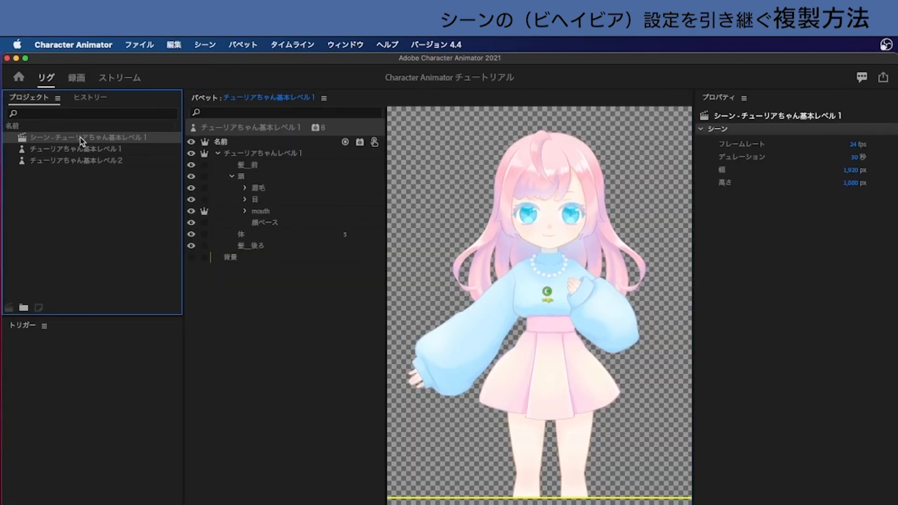
{"action": "left_click", "coordinate": [174, 46]}
{"action": "left_click", "coordinate": [191, 162]}
{"action": "key", "text": "Return"}
{"action": "key", "text": "shift+Left"}
{"action": "key", "text": "shift+Left"}
{"action": "key", "text": "shift+Left"}
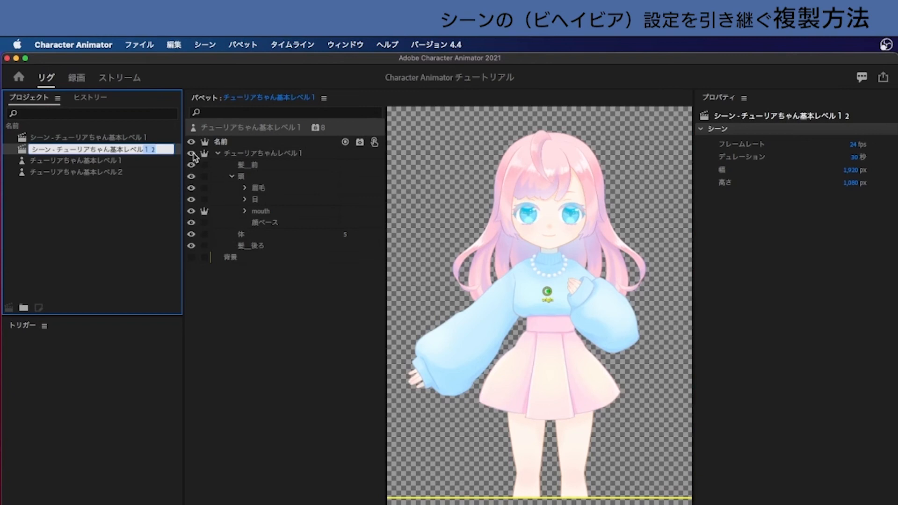
{"action": "type", "text": "2"}
{"action": "key", "text": "Return"}
{"action": "key", "text": "Return"}
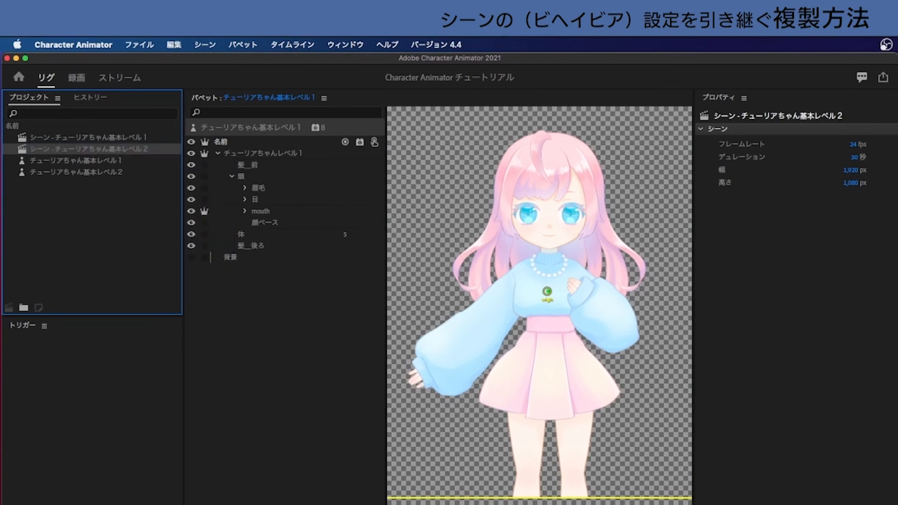
- Open シーン - チューリアちゃん基本レベル2, shrink its timeline area slightly and select the puppet track to check which puppet it uses
{"action": "double_click", "coordinate": [130, 150]}
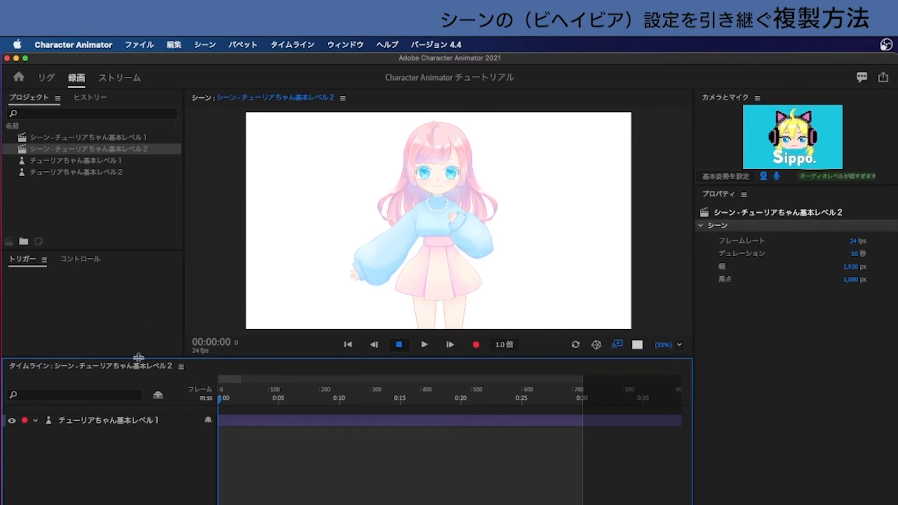
{"action": "left_click_drag", "start_coordinate": [139, 359], "coordinate": [163, 366]}
{"action": "left_click", "coordinate": [134, 428]}
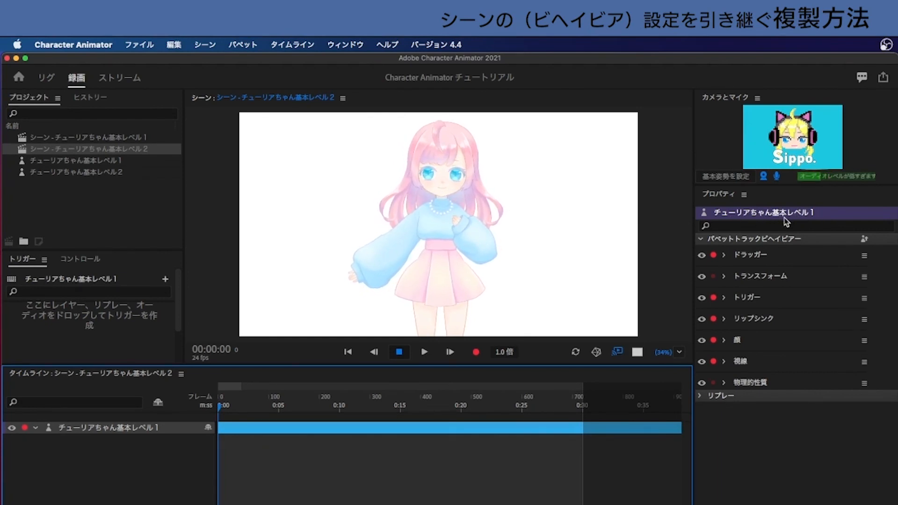
{"action": "left_click_drag", "start_coordinate": [824, 214], "coordinate": [824, 202]}
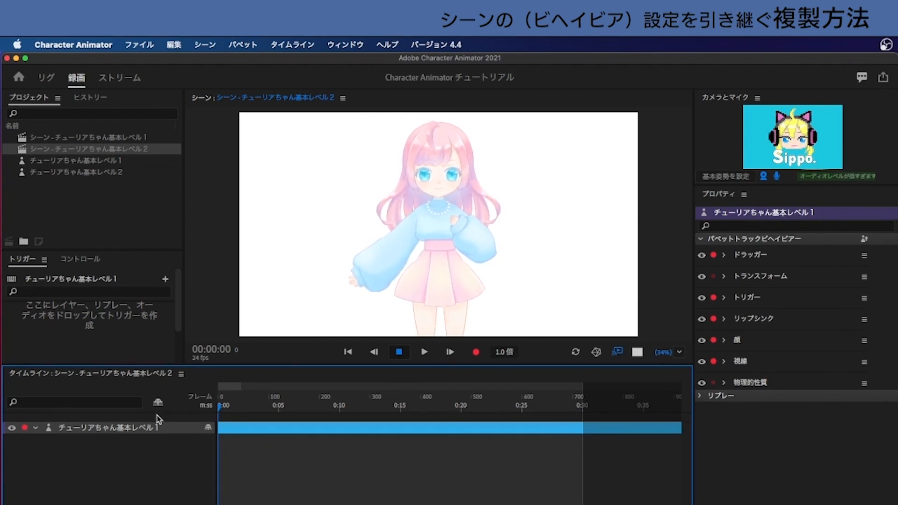
- Replace the puppet on the level 2 scene's track with the project puppet チューリアちゃん基本レベル2
{"action": "right_click", "coordinate": [113, 434]}
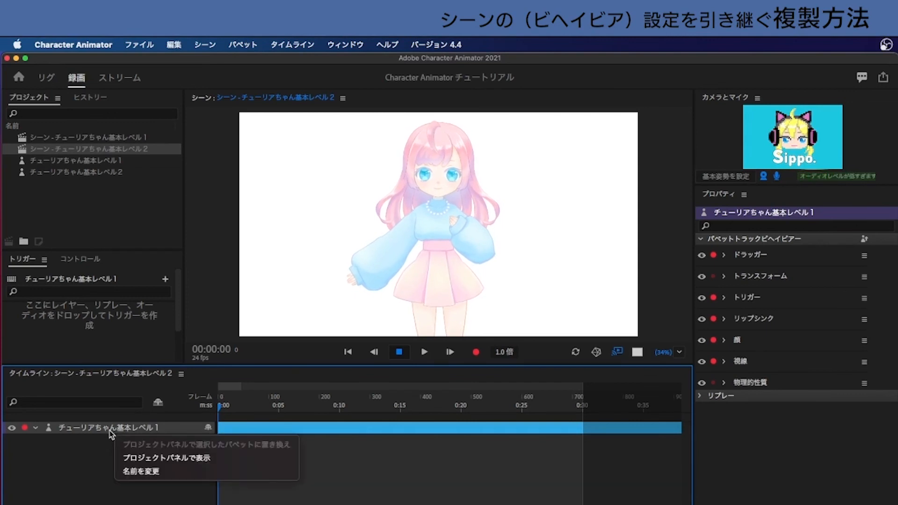
{"action": "left_click", "coordinate": [104, 173]}
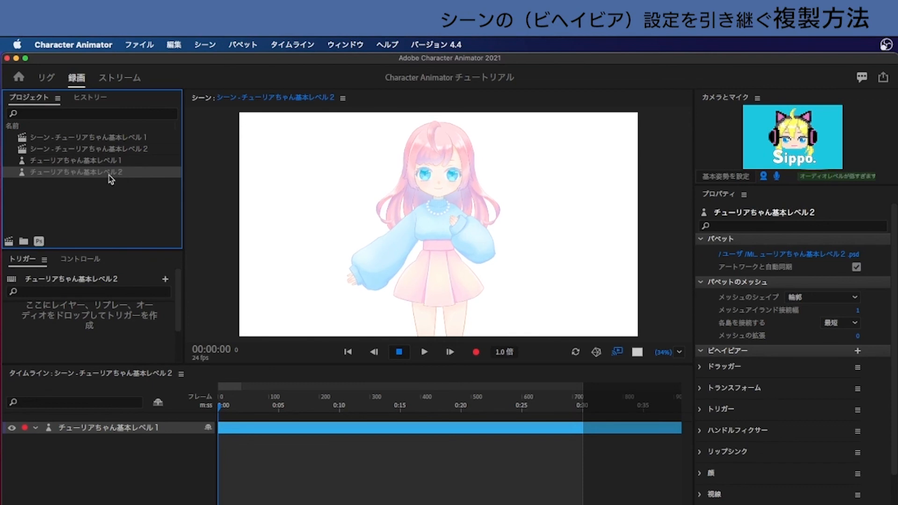
{"action": "left_click", "coordinate": [123, 429]}
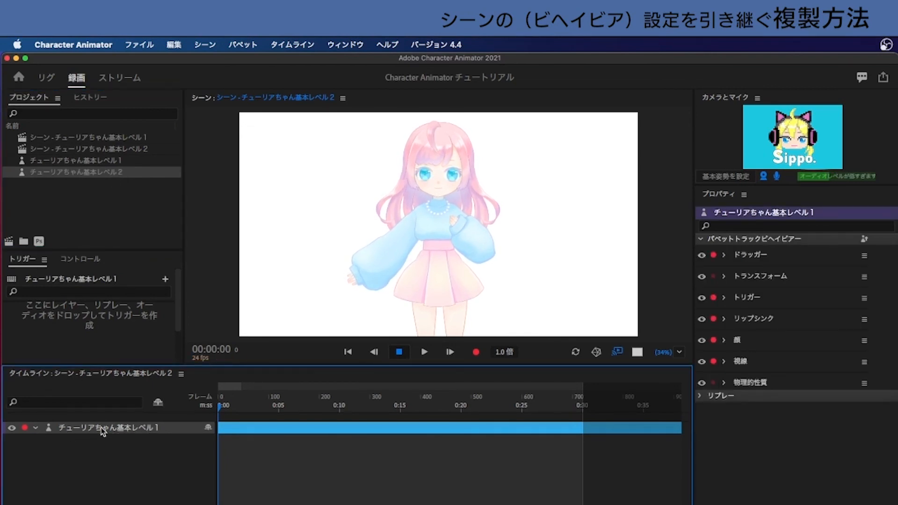
{"action": "right_click", "coordinate": [127, 431]}
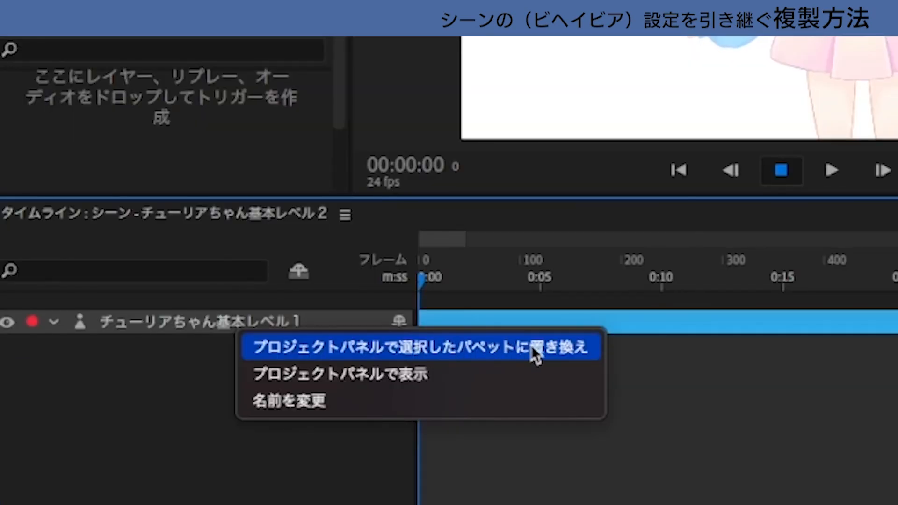
{"action": "left_click", "coordinate": [546, 350]}
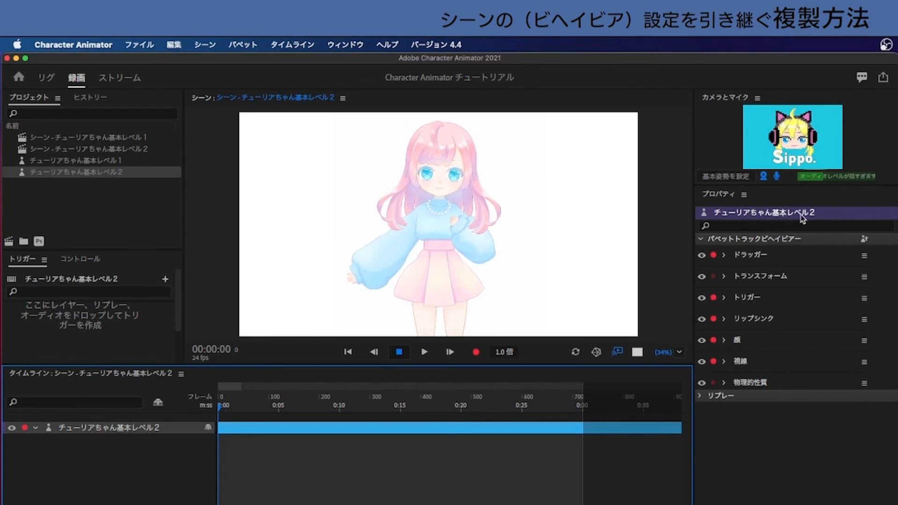
- Compare the level 1 and level 2 scenes by opening each one and checking its puppet and track behaviours
{"action": "left_click", "coordinate": [99, 178]}
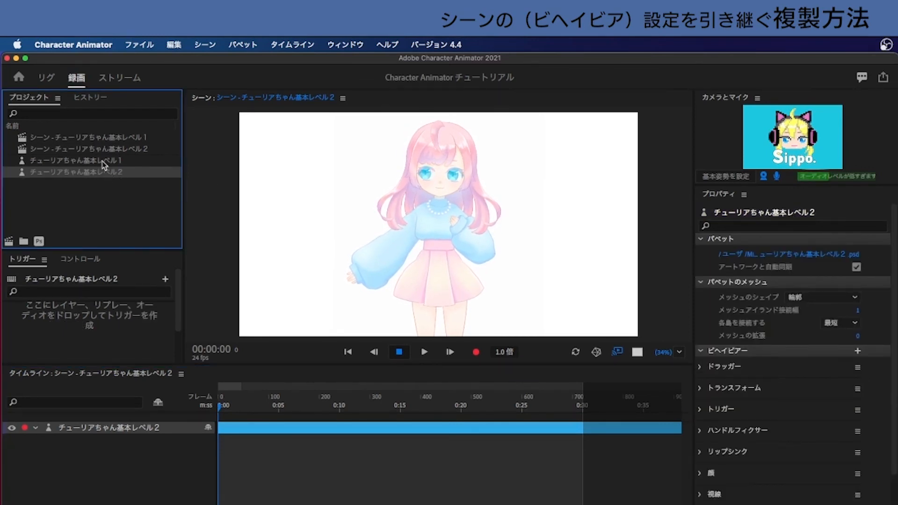
{"action": "left_click", "coordinate": [105, 149]}
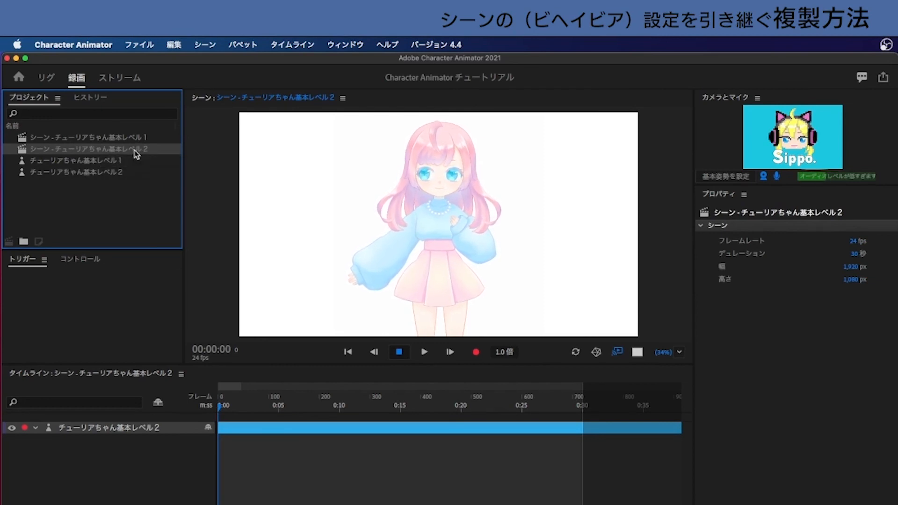
{"action": "left_click", "coordinate": [120, 137]}
{"action": "left_click", "coordinate": [132, 146]}
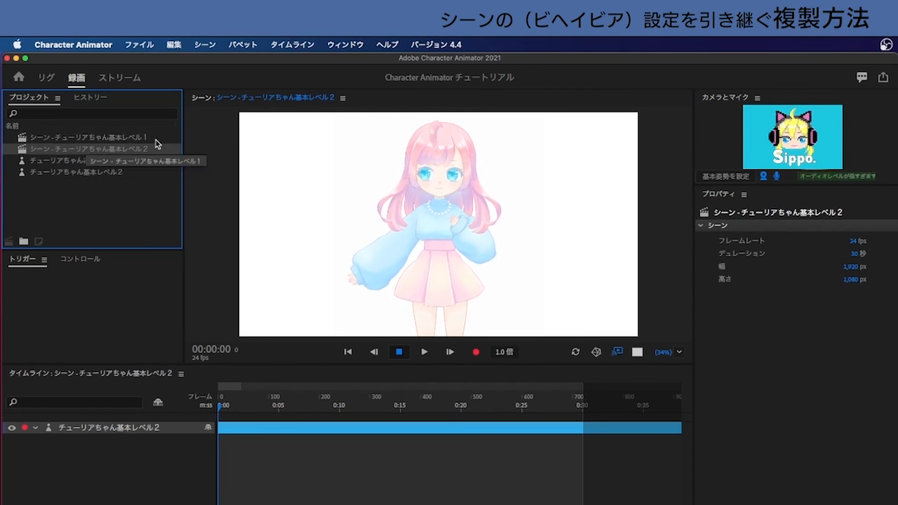
{"action": "double_click", "coordinate": [131, 137]}
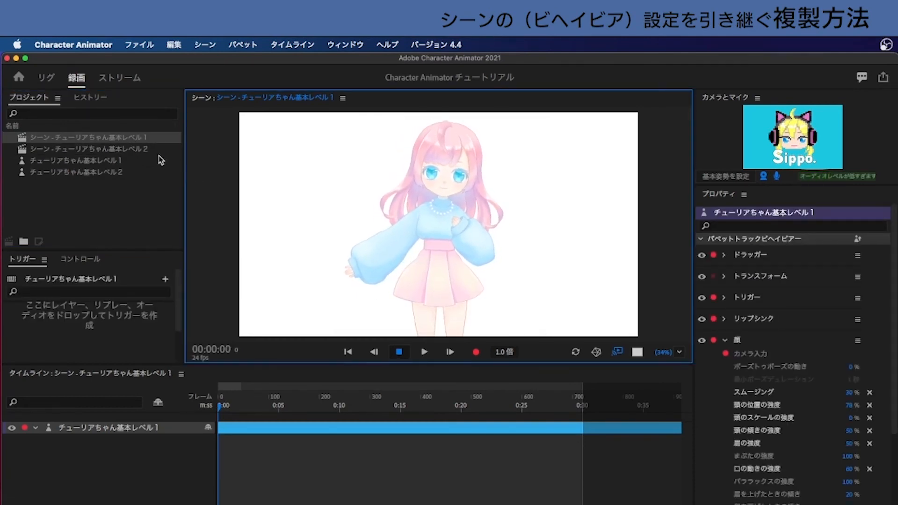
{"action": "double_click", "coordinate": [112, 151]}
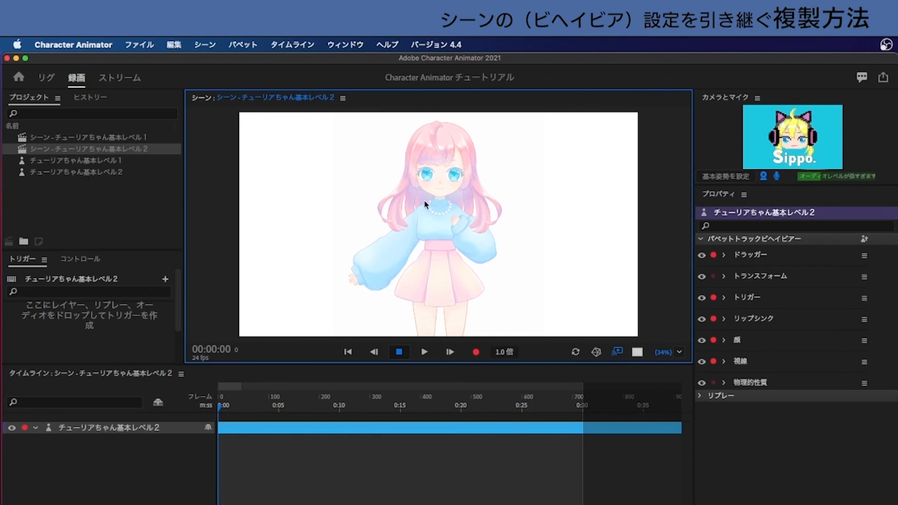